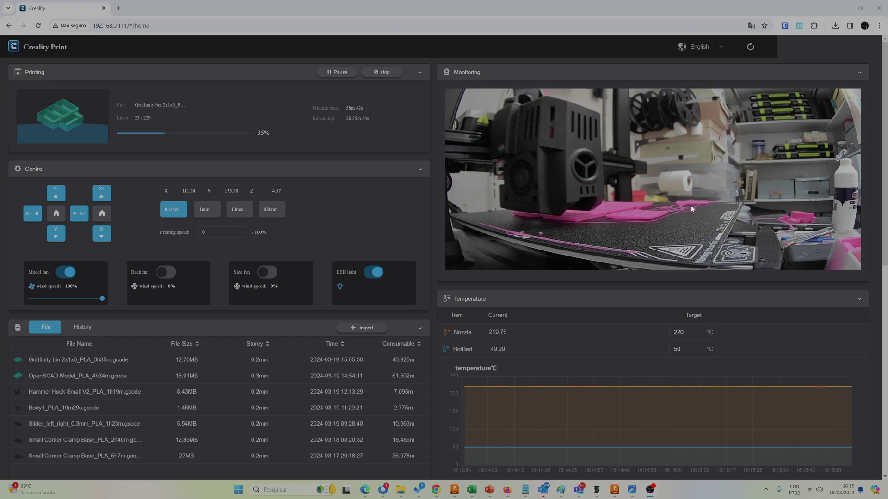
pyautogui.scroll(-1, 506, 232)
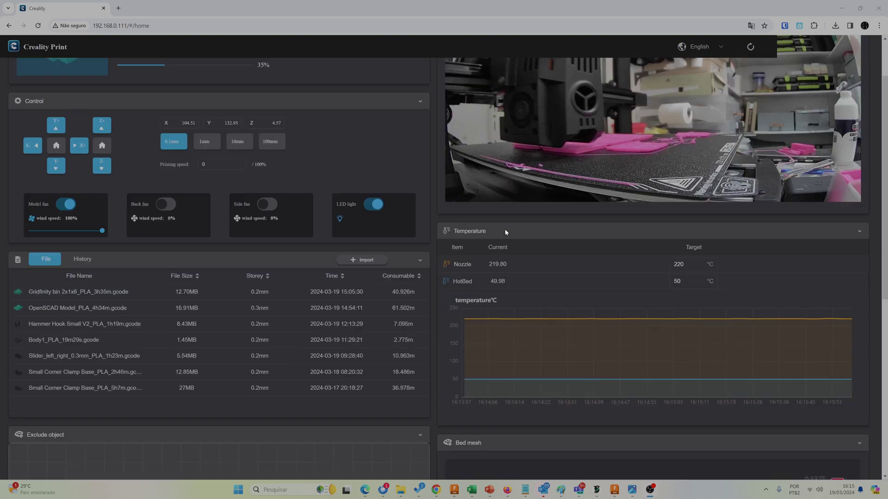
pyautogui.scroll(-3, 507, 233)
pyautogui.scroll(-2, 506, 232)
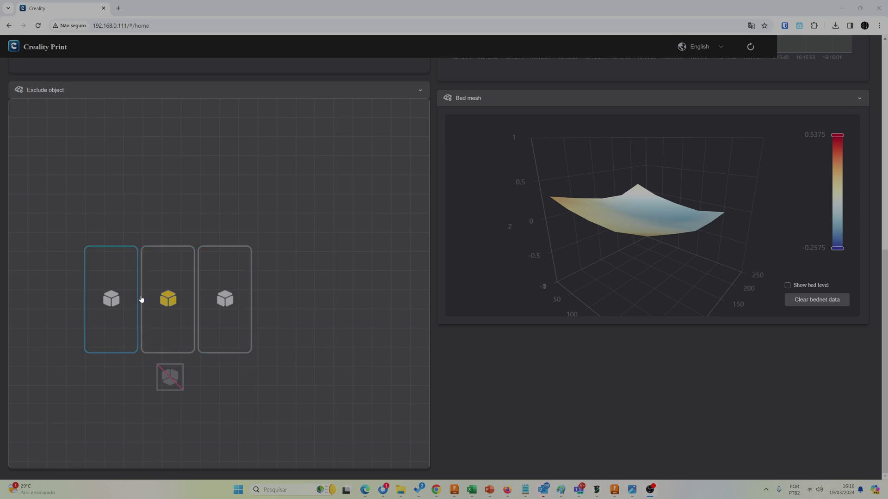
# - Select an object card on the Exclude object map showing three objects, one already excluded
pyautogui.click(207, 303)
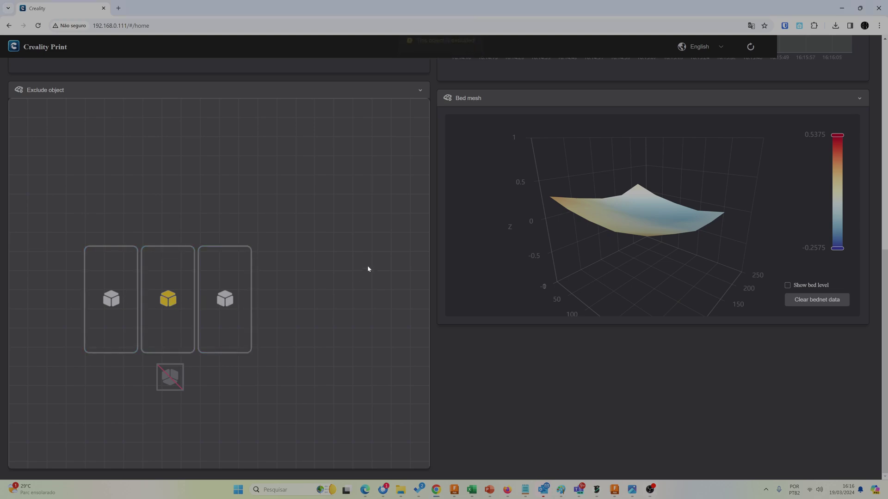
pyautogui.scroll(2, 367, 268)
pyautogui.scroll(3, 366, 267)
pyautogui.scroll(-3, 367, 268)
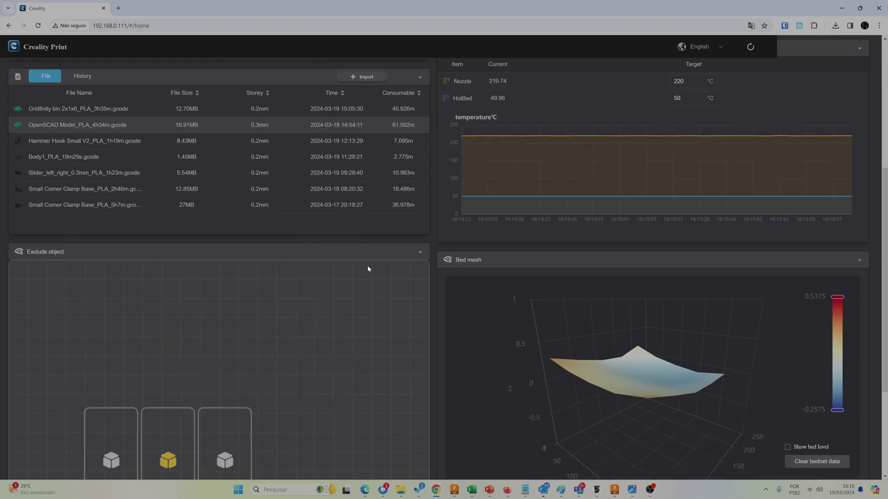
pyautogui.scroll(-2, 366, 268)
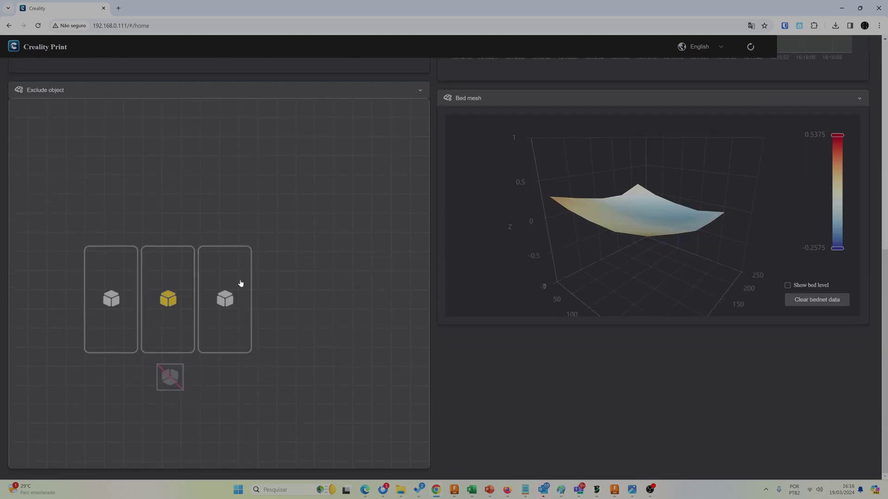
# - Cancel the exclusion of the third object so it keeps printing
pyautogui.click(225, 302)
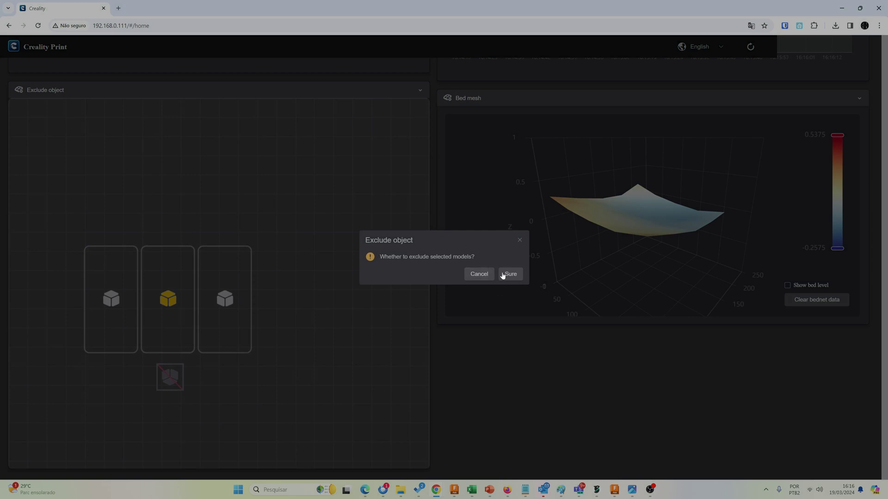
pyautogui.click(518, 243)
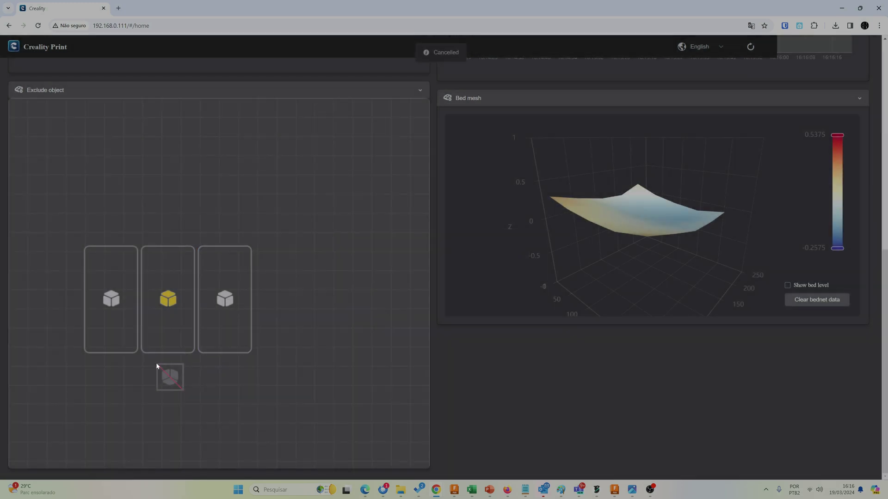
pyautogui.scroll(5, 215, 371)
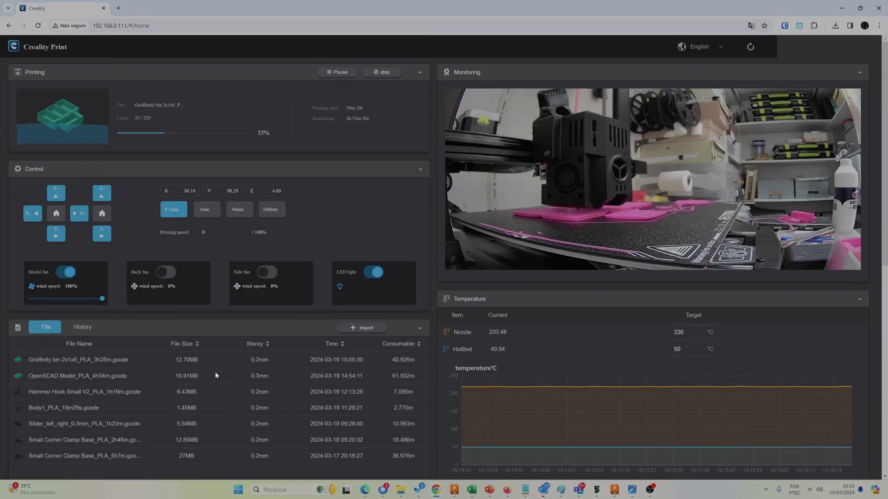